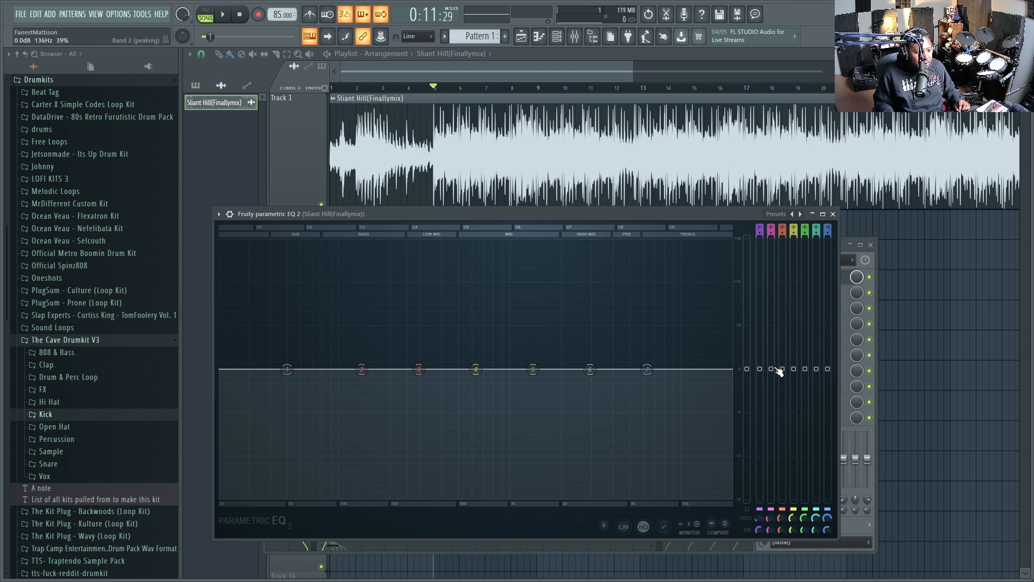
Play the song while boosting EQ band 2 to about 13.7 dB and cutting it to about -18 dB.
{"action": "left_click_drag", "start_coordinate": [780, 372], "coordinate": [779, 276]}
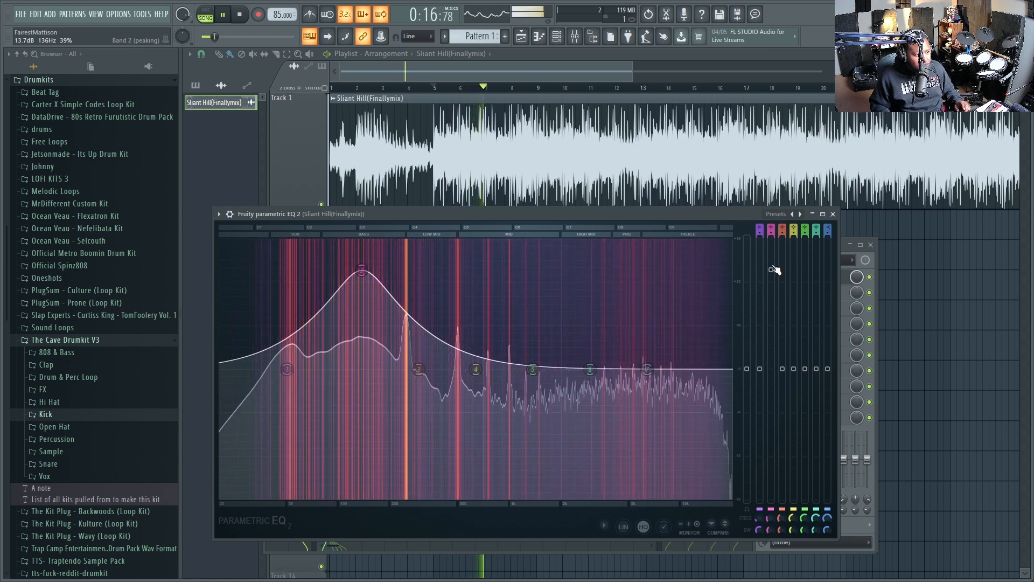
{"action": "key", "text": "space"}
{"action": "left_click_drag", "start_coordinate": [775, 269], "coordinate": [771, 494]}
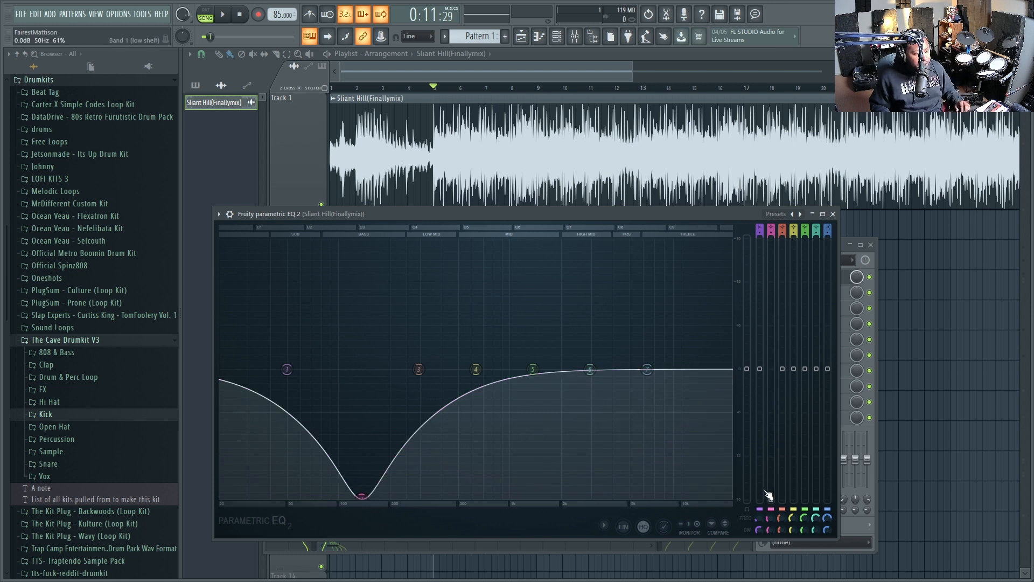
{"action": "key", "text": "space"}
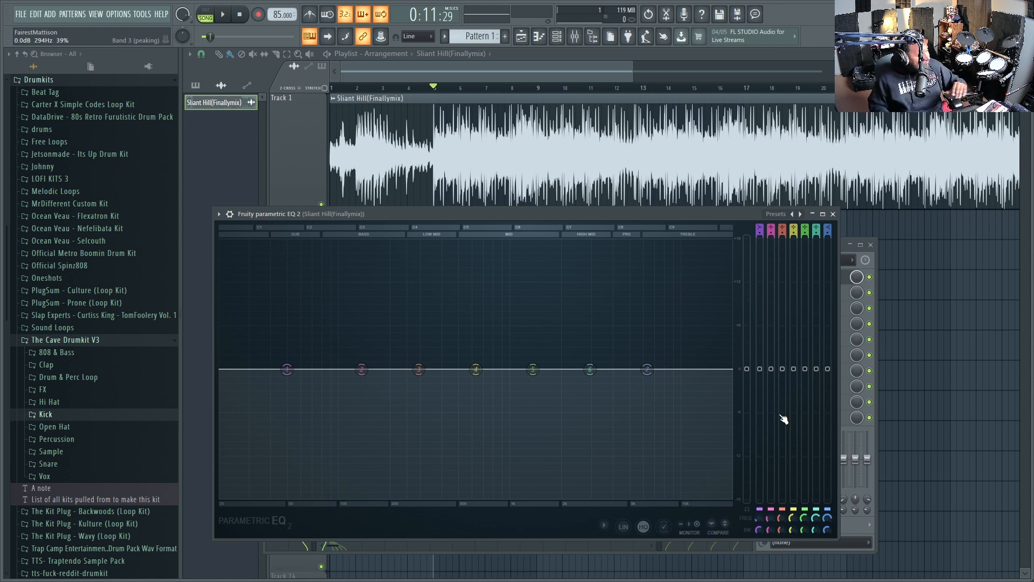
Boost EQ band 2 to about 12 dB and narrow its bandwidth into a sharp peak.
{"action": "left_click_drag", "start_coordinate": [777, 373], "coordinate": [777, 307]}
{"action": "left_click_drag", "start_coordinate": [770, 528], "coordinate": [770, 563]}
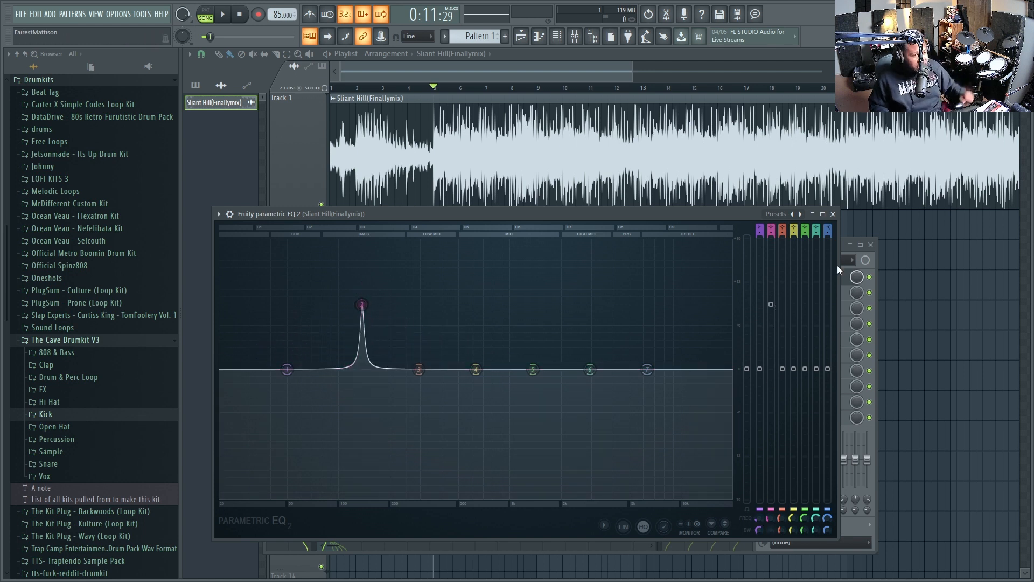
{"action": "left_click_drag", "start_coordinate": [773, 312], "coordinate": [774, 306]}
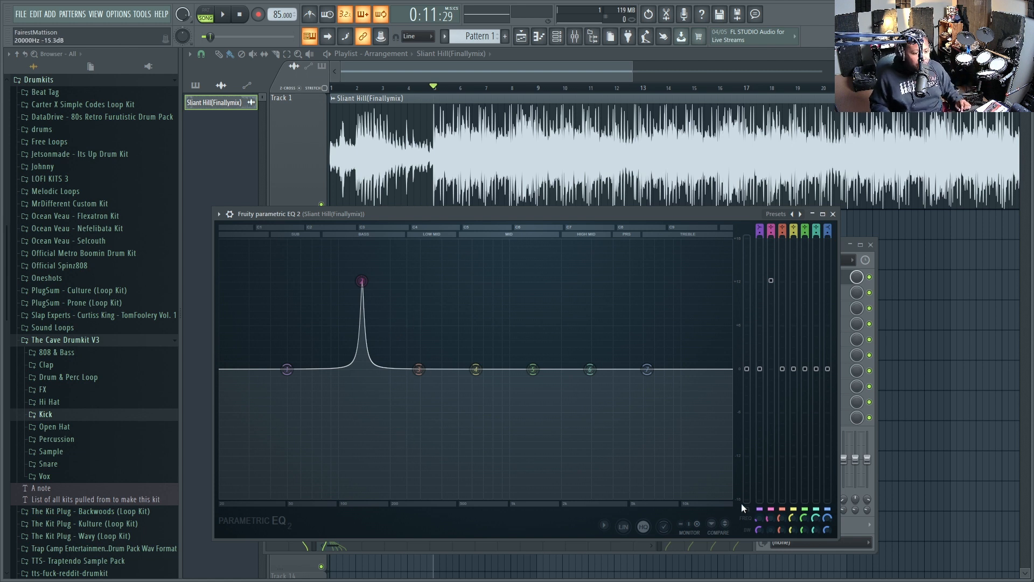
Play the song while sweeping the narrow band 2 peak up through the frequencies and back down to 147 Hz.
{"action": "key", "text": "space"}
{"action": "mouse_move", "coordinate": [770, 519]}
{"action": "left_mouse_down"}
{"action": "mouse_move", "coordinate": [770, 447]}
{"action": "mouse_move", "coordinate": [770, 503]}
{"action": "left_mouse_up"}
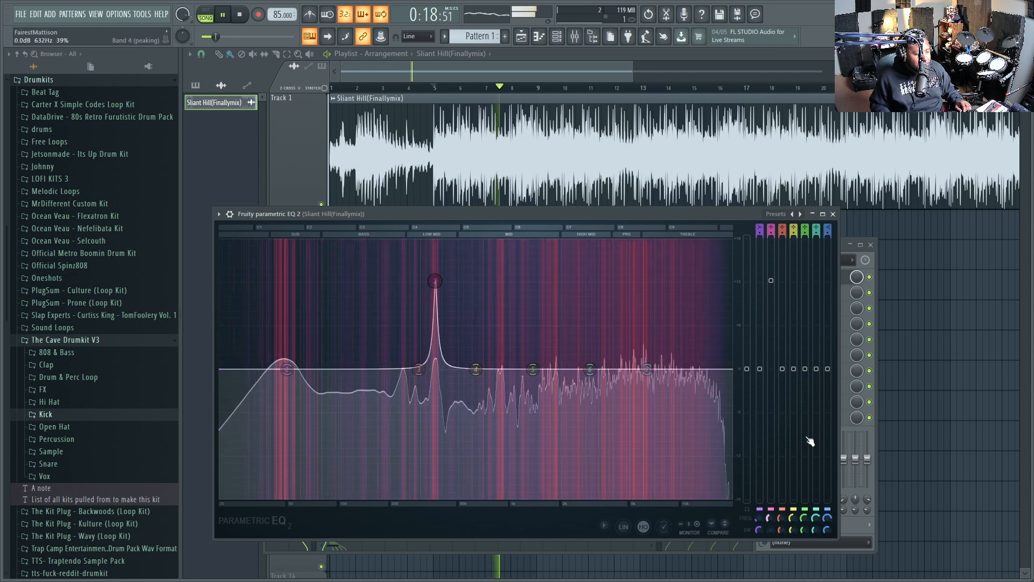
{"action": "left_click_drag", "start_coordinate": [771, 280], "coordinate": [771, 238]}
{"action": "mouse_move", "coordinate": [770, 519]}
{"action": "left_mouse_down"}
{"action": "mouse_move", "coordinate": [770, 469]}
{"action": "mouse_move", "coordinate": [770, 520]}
{"action": "left_mouse_up"}
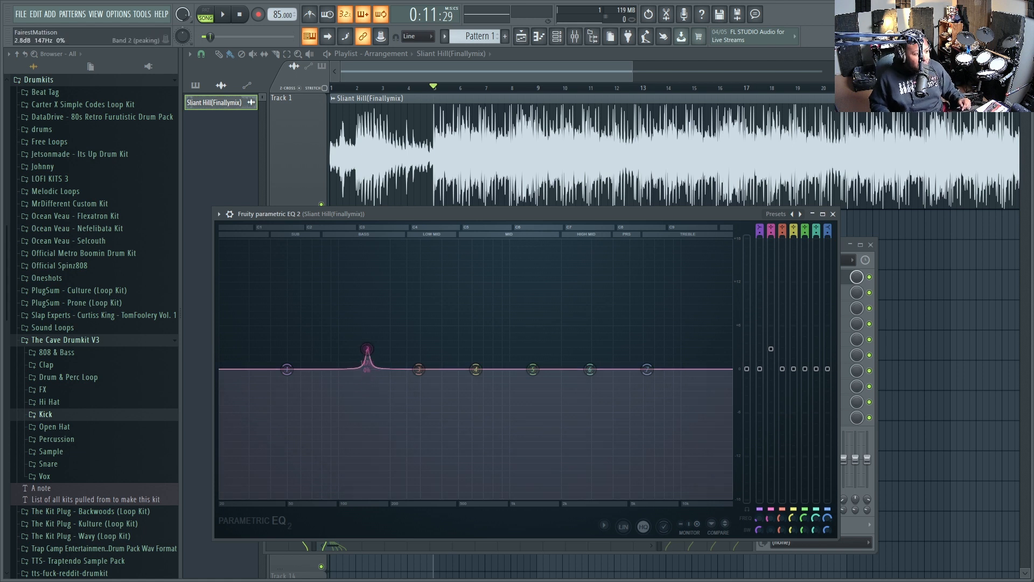
Compare narrow and wide band 2 bandwidths during playback, ending at 53% bandwidth with a 6.2 dB boost.
{"action": "mouse_move", "coordinate": [771, 535]}
{"action": "left_mouse_down"}
{"action": "mouse_move", "coordinate": [772, 517]}
{"action": "mouse_move", "coordinate": [769, 528]}
{"action": "left_mouse_up"}
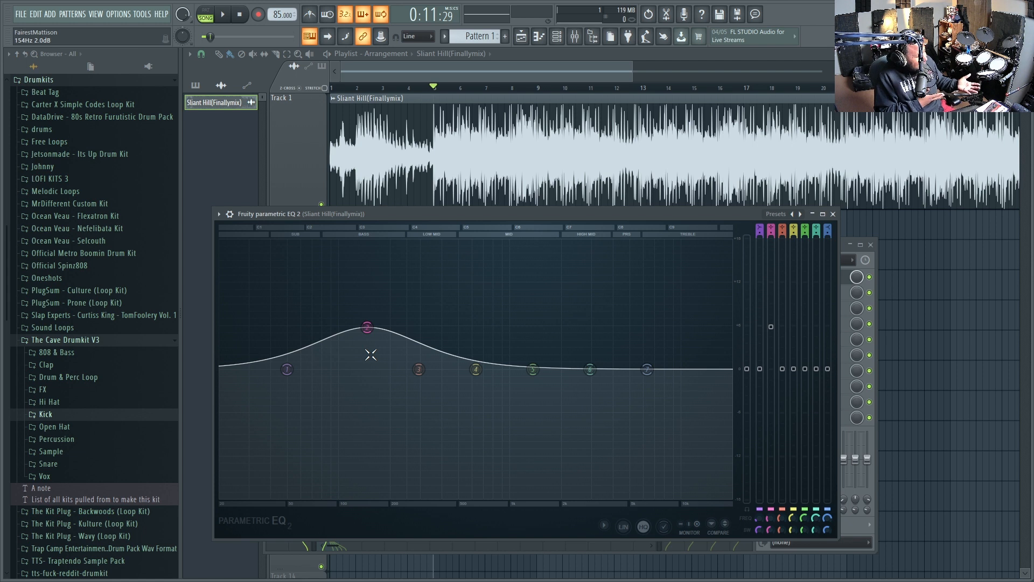
{"action": "left_click_drag", "start_coordinate": [765, 520], "coordinate": [765, 561]}
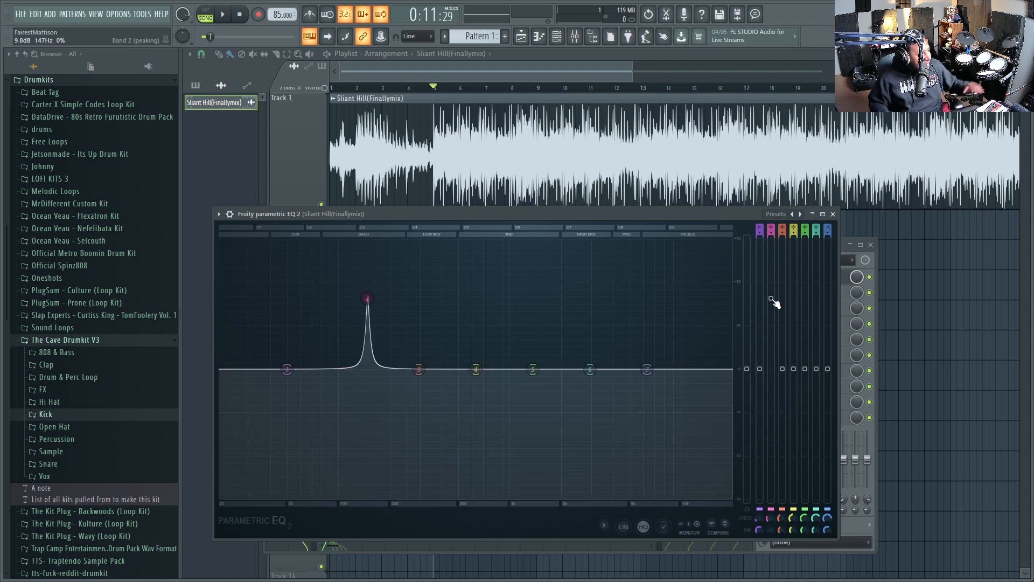
{"action": "key", "text": "space"}
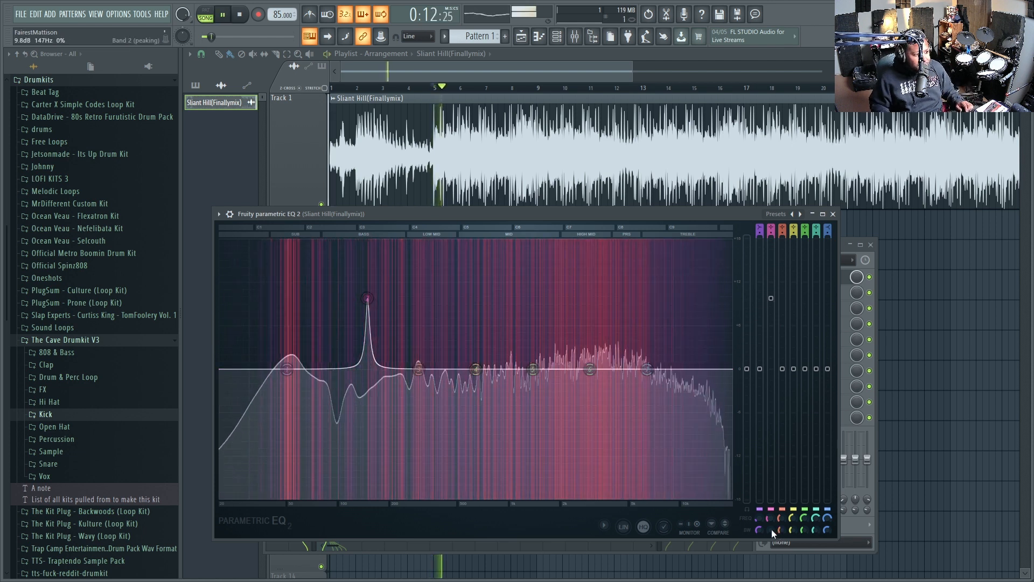
{"action": "left_click_drag", "start_coordinate": [771, 529], "coordinate": [771, 491]}
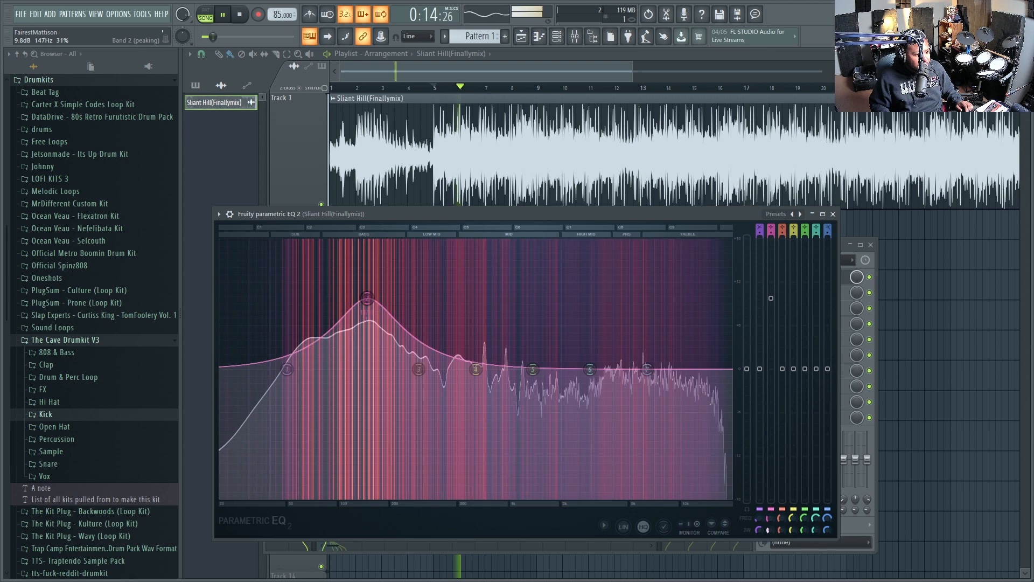
{"action": "left_click_drag", "start_coordinate": [771, 298], "coordinate": [771, 323]}
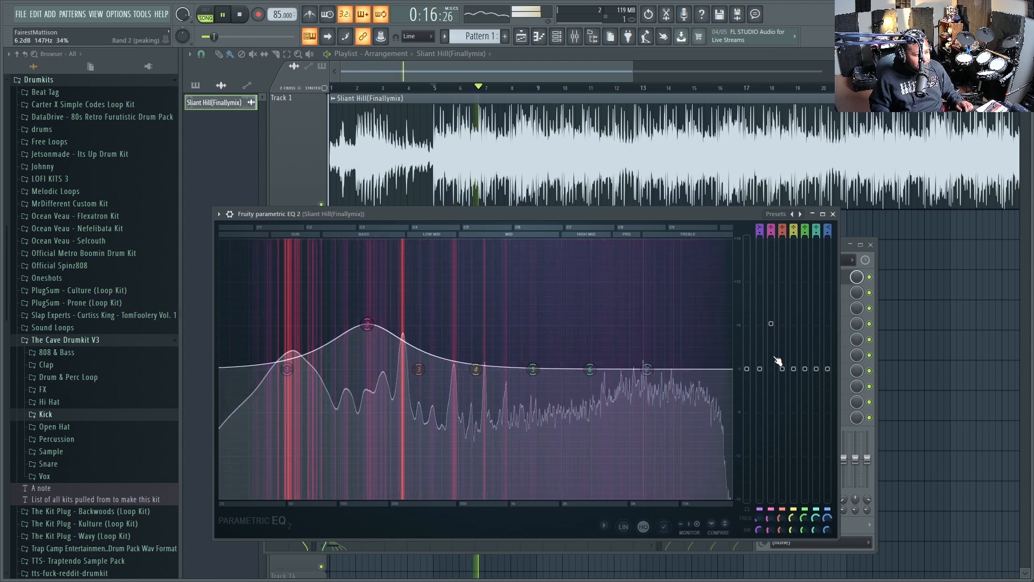
{"action": "mouse_move", "coordinate": [771, 529]}
{"action": "left_mouse_down"}
{"action": "mouse_move", "coordinate": [772, 497]}
{"action": "mouse_move", "coordinate": [772, 546]}
{"action": "mouse_move", "coordinate": [771, 512]}
{"action": "left_mouse_up"}
{"action": "key", "text": "space"}
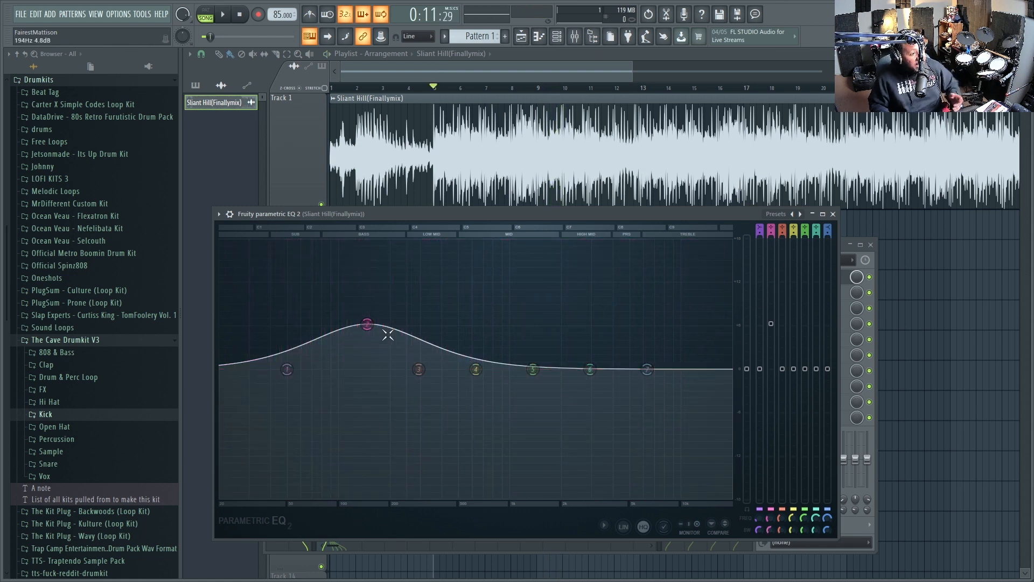
Reset band 2's gain, try boosts of 5.1 dB and 7.4 dB, and set it to 6.4 dB.
{"action": "right_click", "coordinate": [766, 327]}
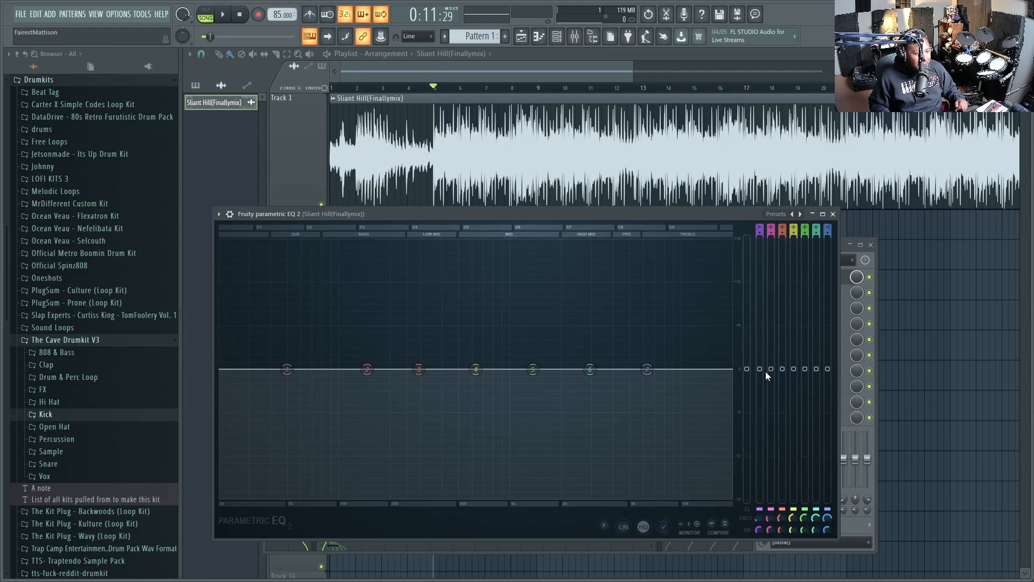
{"action": "left_click_drag", "start_coordinate": [772, 370], "coordinate": [771, 332]}
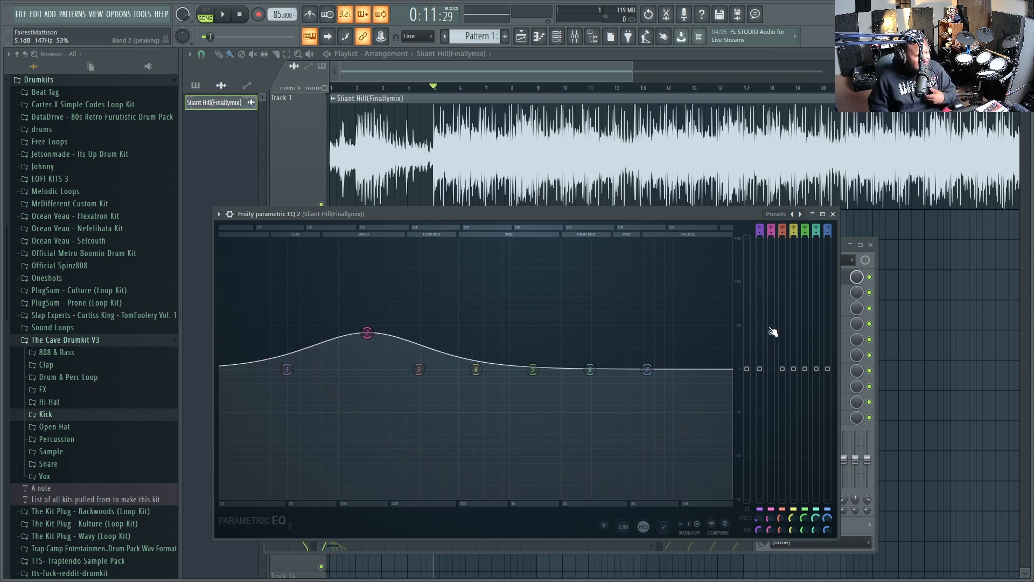
{"action": "left_click", "coordinate": [774, 332]}
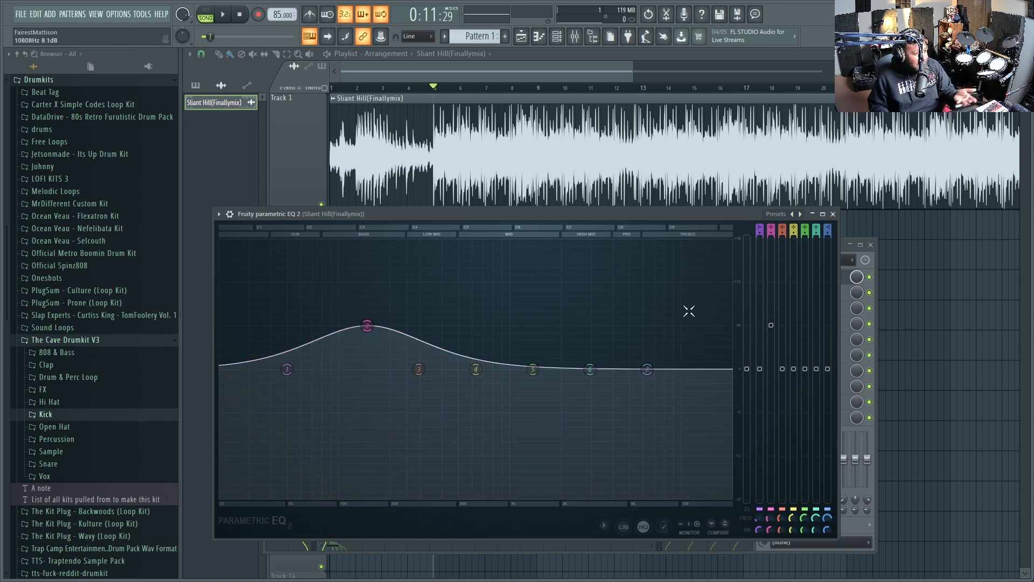
{"action": "mouse_move", "coordinate": [777, 324]}
{"action": "left_mouse_down"}
{"action": "mouse_move", "coordinate": [776, 296]}
{"action": "mouse_move", "coordinate": [777, 315]}
{"action": "left_mouse_up"}
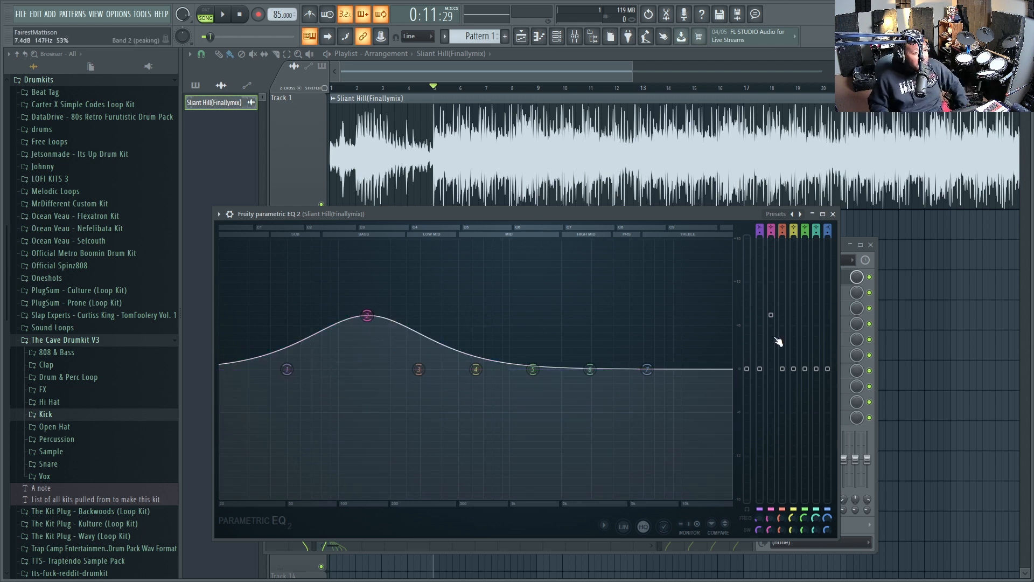
{"action": "mouse_move", "coordinate": [772, 315]}
{"action": "left_mouse_down"}
{"action": "mouse_move", "coordinate": [771, 334]}
{"action": "mouse_move", "coordinate": [771, 323]}
{"action": "left_mouse_up"}
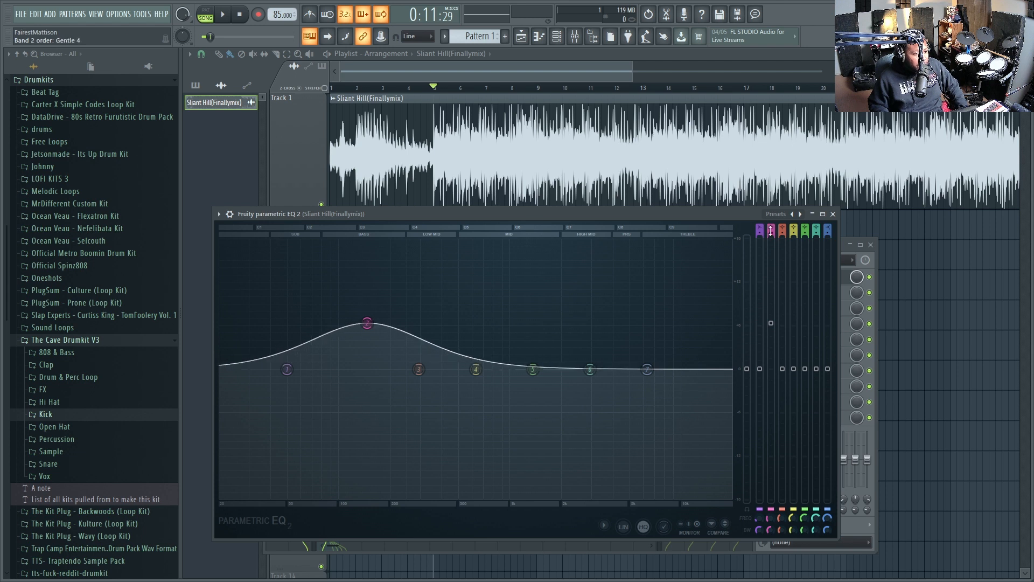
Change band 2 to a low shelf, set its frequency to 435 Hz and raise its gain to about 9 dB.
{"action": "scroll", "coordinate": [773, 224], "scroll_direction": "down", "scroll_amount": 1}
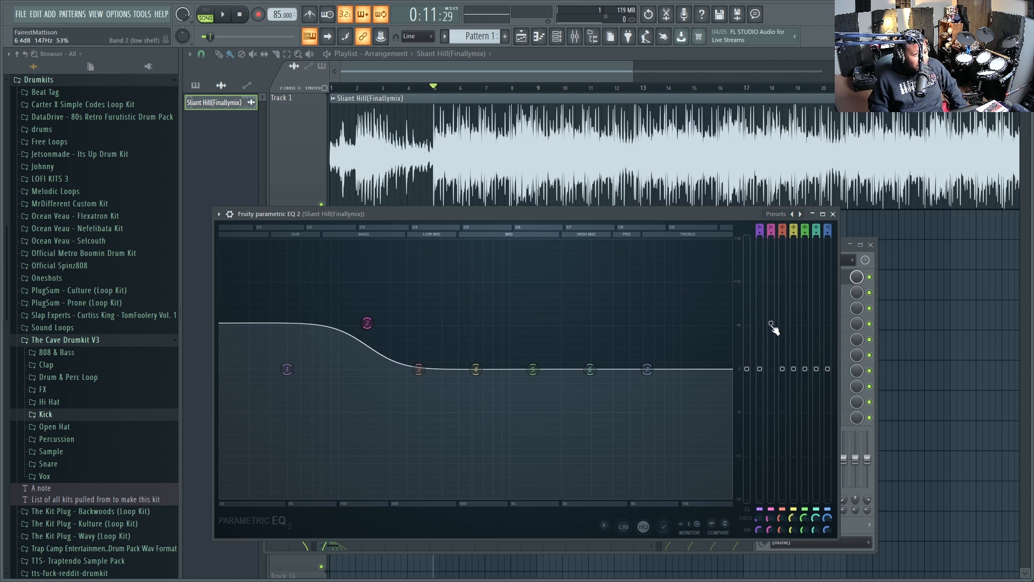
{"action": "left_click_drag", "start_coordinate": [772, 517], "coordinate": [772, 495]}
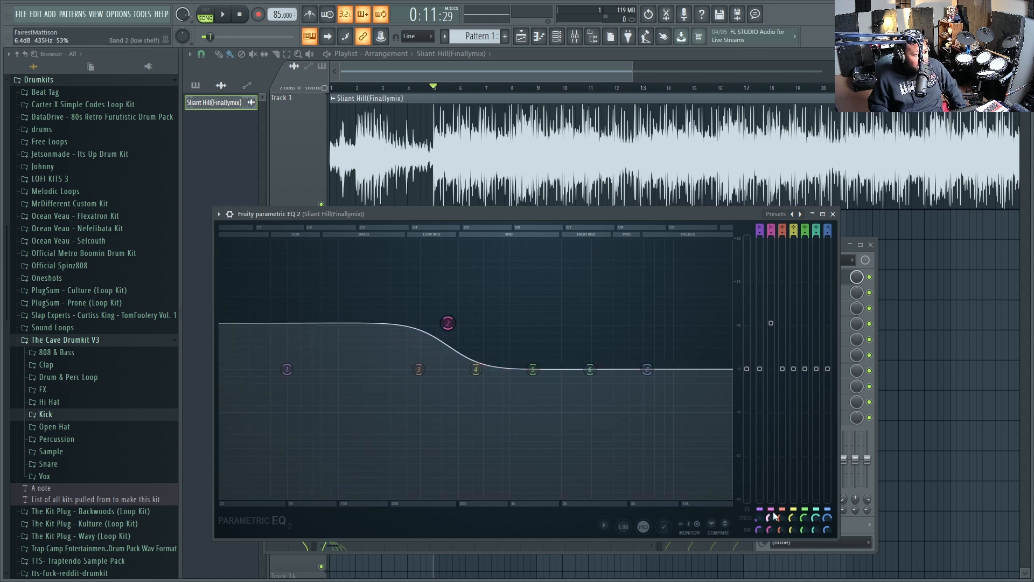
{"action": "left_click_drag", "start_coordinate": [771, 323], "coordinate": [771, 304]}
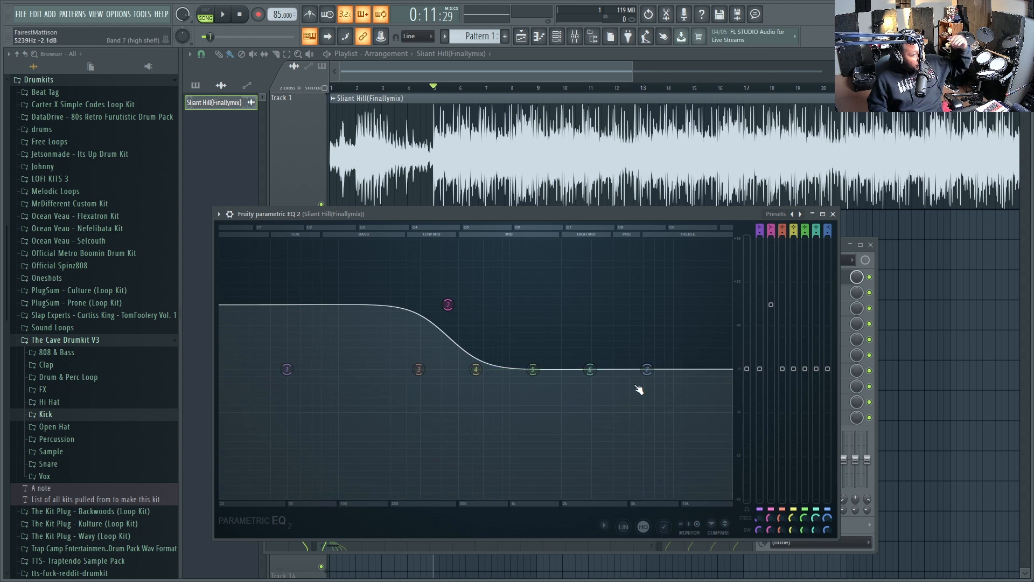
Play the song while moving the low shelf's frequency up to 601 Hz and cutting its gain to -10.4 dB.
{"action": "key", "text": "space"}
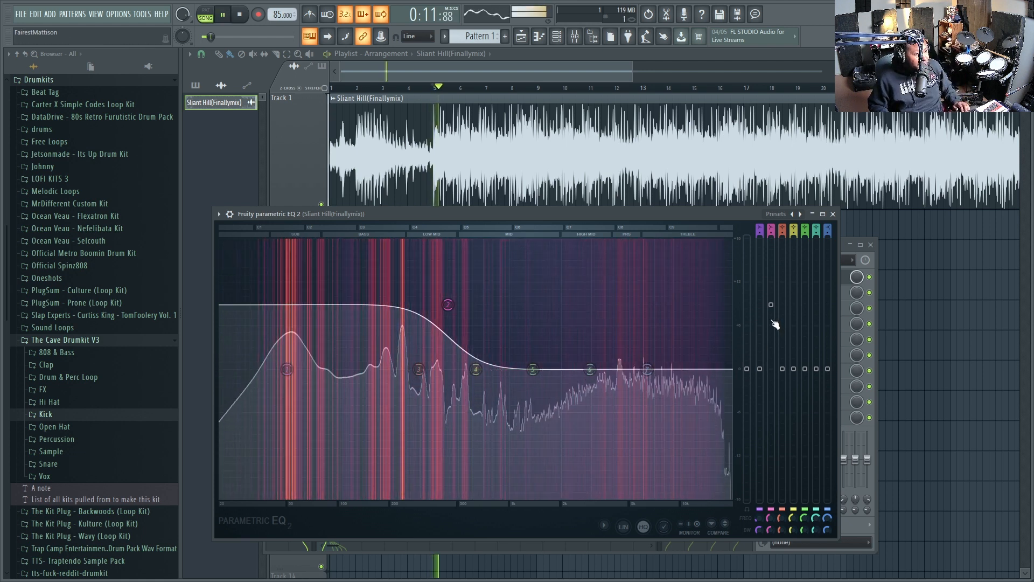
{"action": "left_click_drag", "start_coordinate": [770, 518], "coordinate": [770, 511]}
{"action": "left_click_drag", "start_coordinate": [771, 307], "coordinate": [774, 447]}
{"action": "key", "text": "space"}
{"action": "key", "text": "space"}
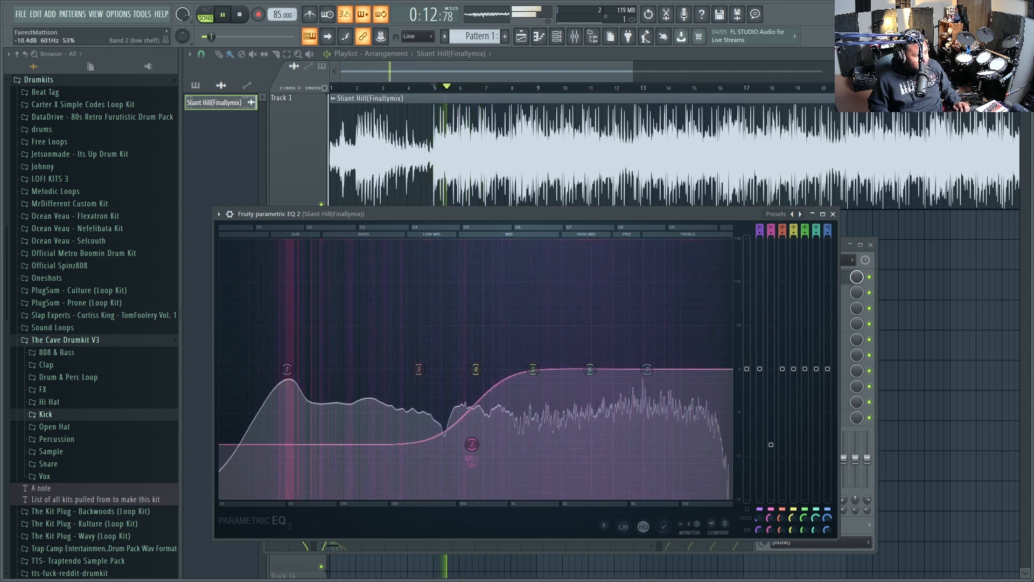
Reset the low shelf's gain and boost it to about 5 dB.
{"action": "right_click", "coordinate": [774, 447]}
{"action": "left_click", "coordinate": [776, 414]}
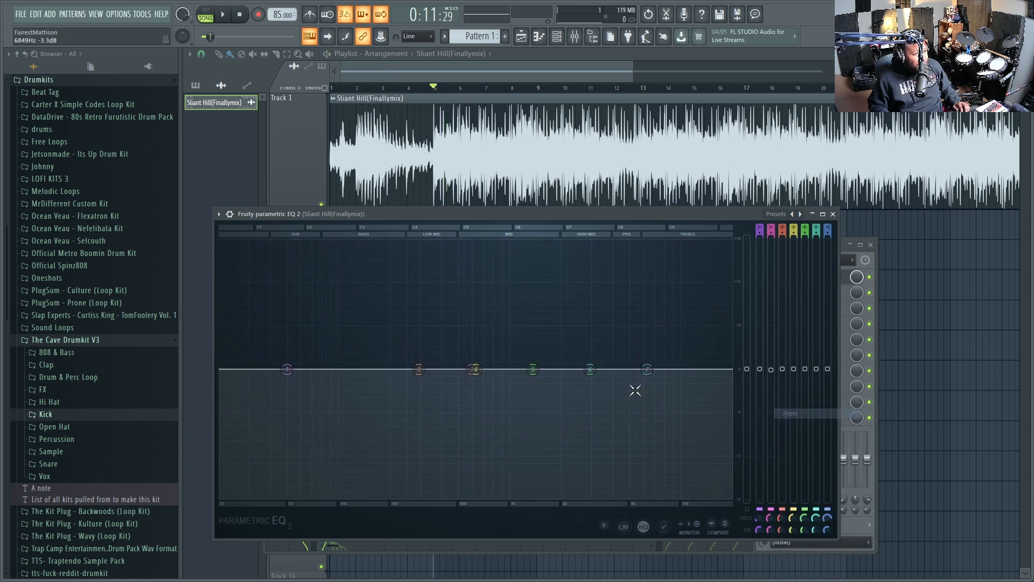
{"action": "left_click_drag", "start_coordinate": [771, 368], "coordinate": [772, 338]}
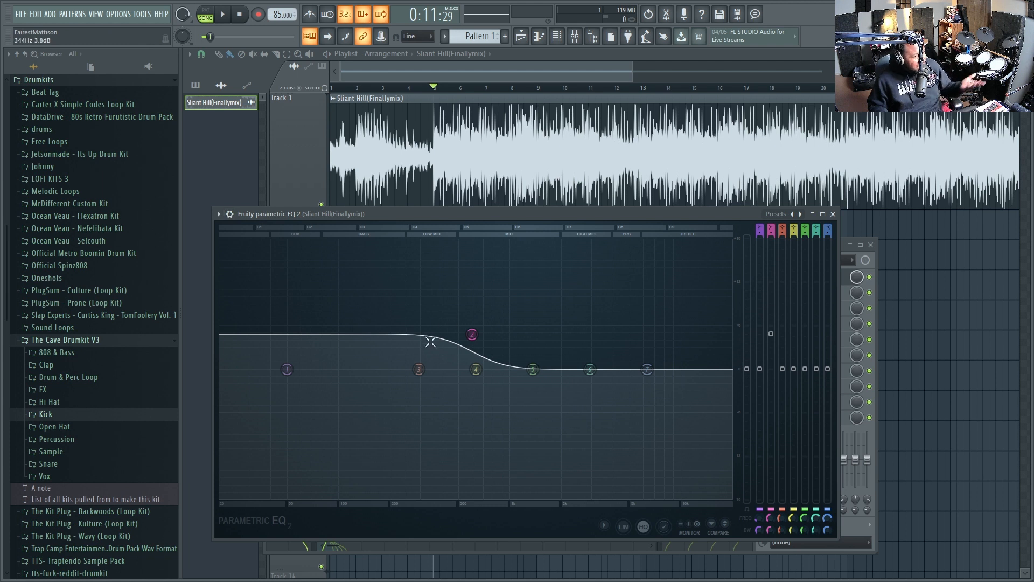
Change band 2 to a notch filter and play the song briefly to hear its effect.
{"action": "left_click_drag", "start_coordinate": [776, 227], "coordinate": [776, 232]}
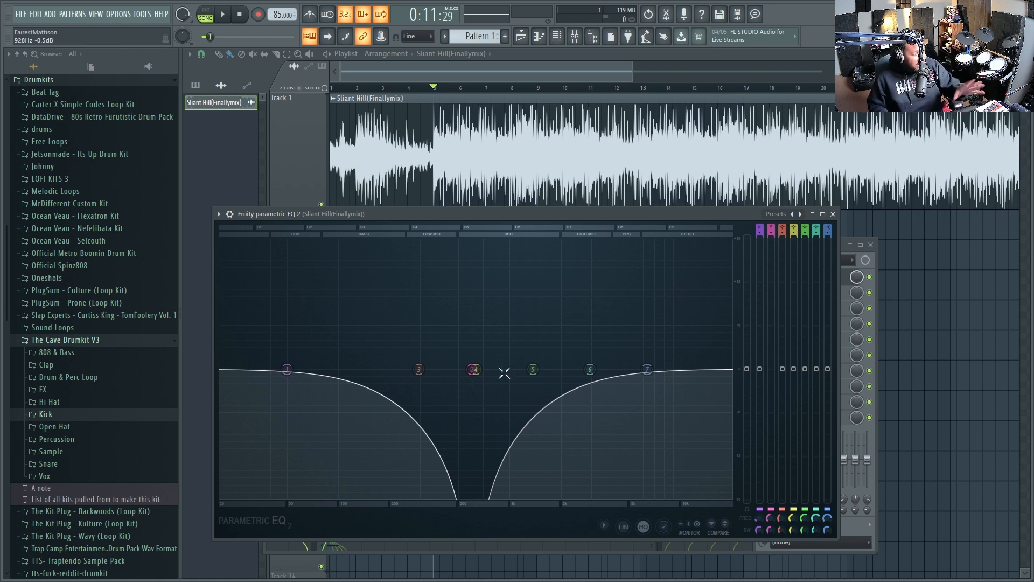
{"action": "key", "text": "space"}
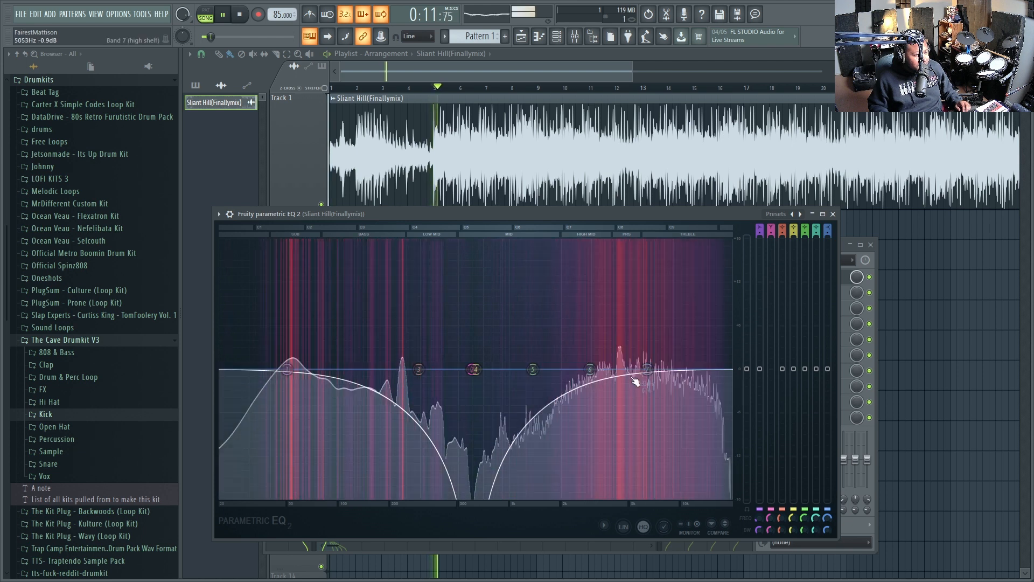
{"action": "key", "text": "space"}
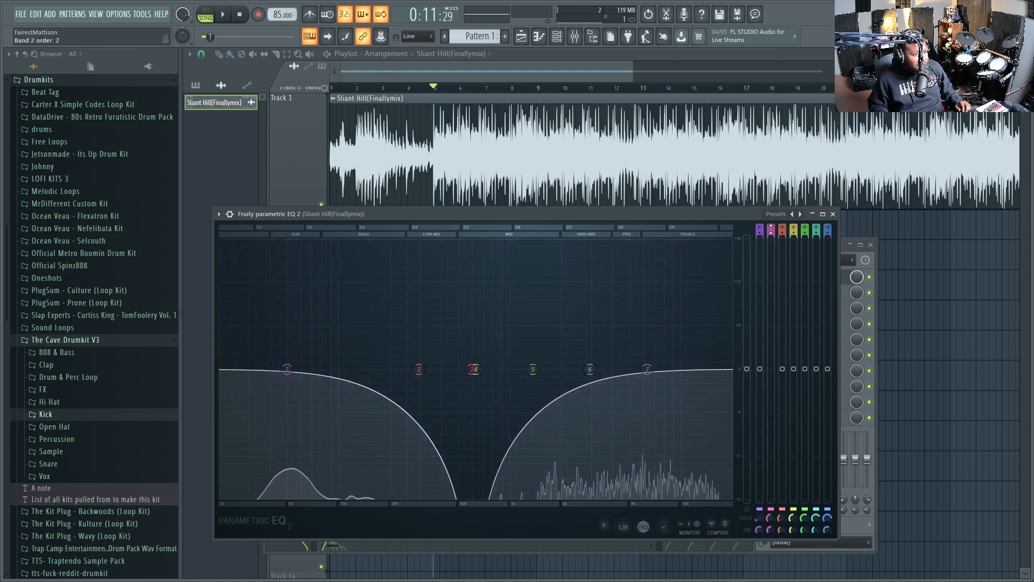
Change band 2 to a high-pass filter and play the song briefly to hear the lows removed.
{"action": "scroll", "coordinate": [771, 226], "scroll_direction": "down", "scroll_amount": 1}
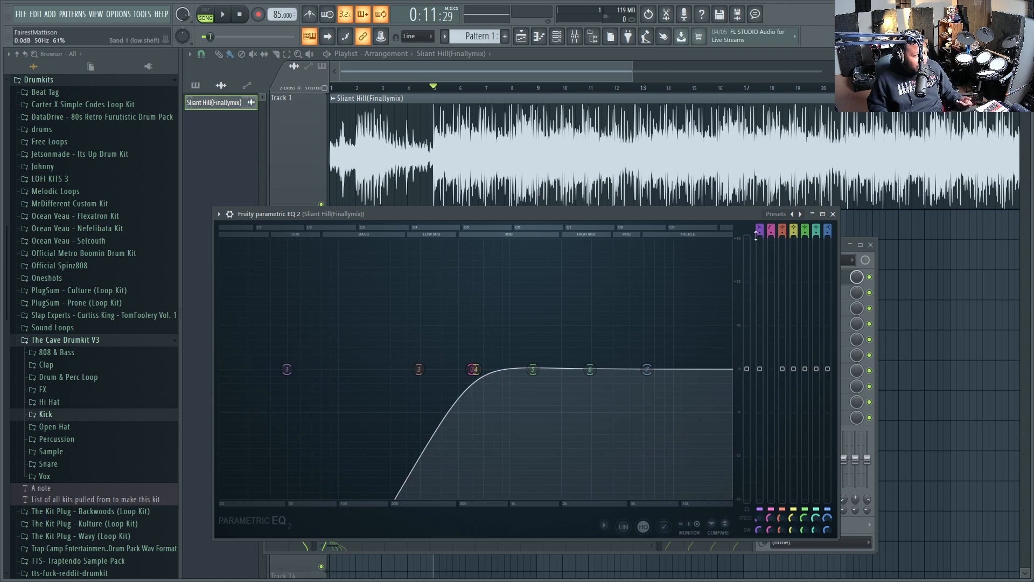
{"action": "key", "text": "space"}
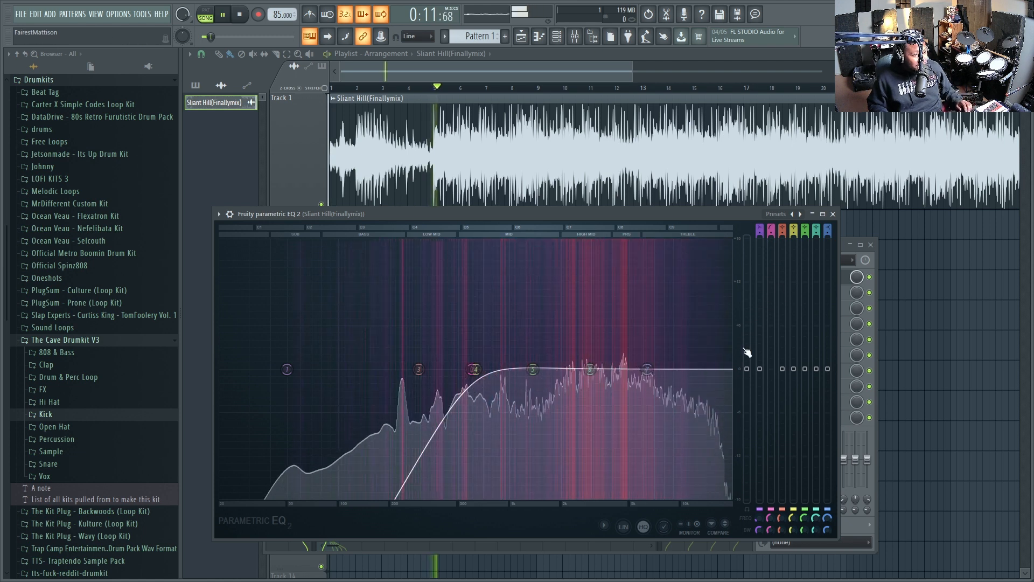
{"action": "key", "text": "space"}
Change band 2 to a low-pass filter and play the song briefly to hear the highs removed.
{"action": "left_click_drag", "start_coordinate": [769, 226], "coordinate": [770, 229]}
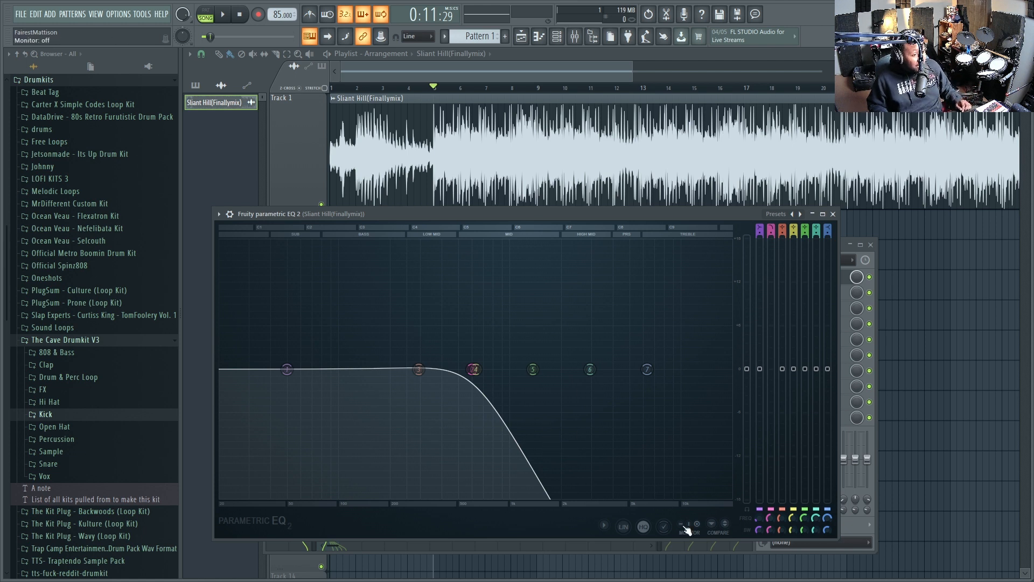
{"action": "key", "text": "space"}
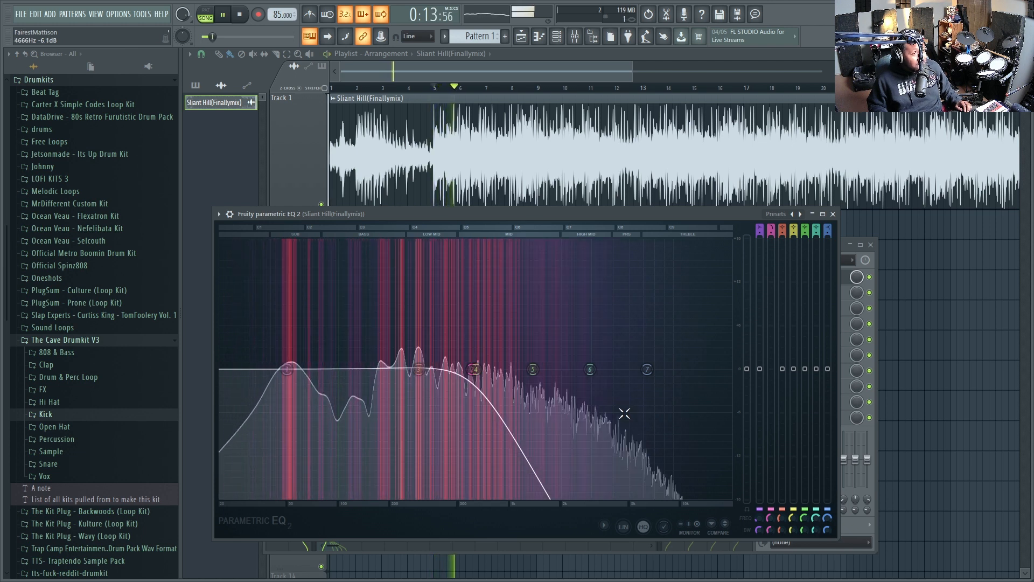
{"action": "key", "text": "space"}
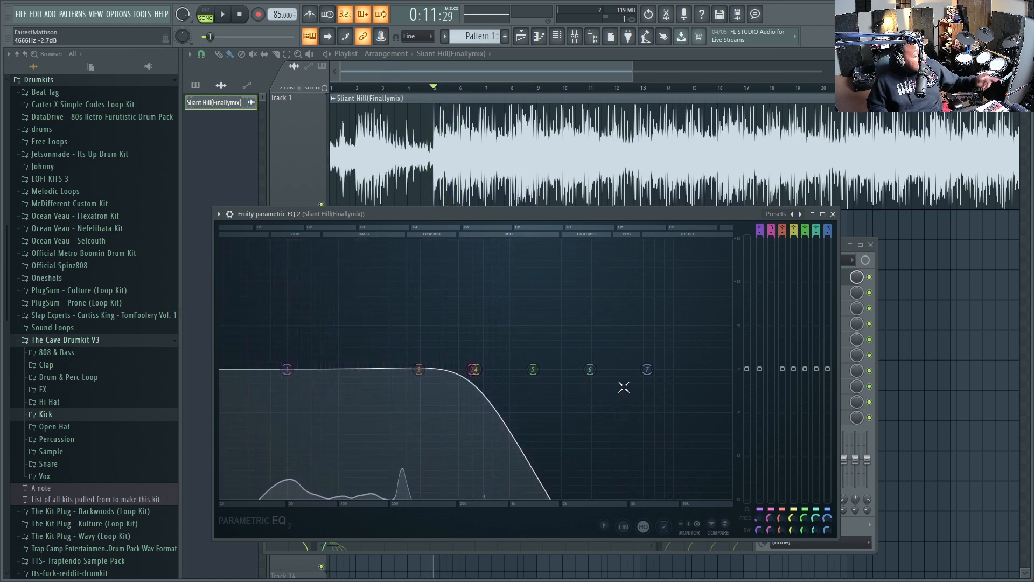
Change band 2 to a band-pass filter and move its frequency to 792 Hz while the song plays.
{"action": "left_click", "coordinate": [774, 224]}
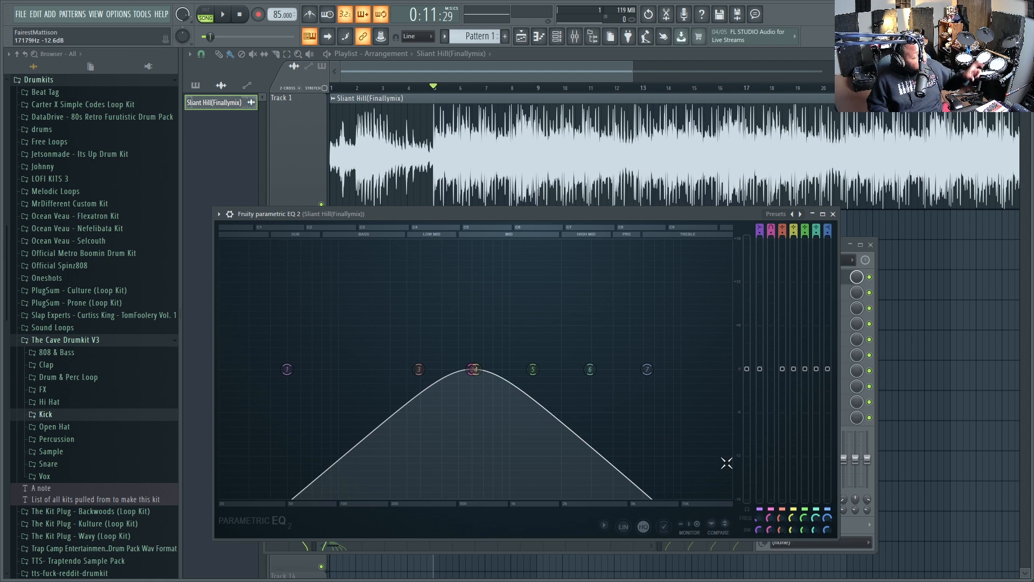
{"action": "key", "text": "space"}
{"action": "mouse_move", "coordinate": [771, 519]}
{"action": "left_mouse_down"}
{"action": "mouse_move", "coordinate": [771, 498]}
{"action": "mouse_move", "coordinate": [771, 508]}
{"action": "left_mouse_up"}
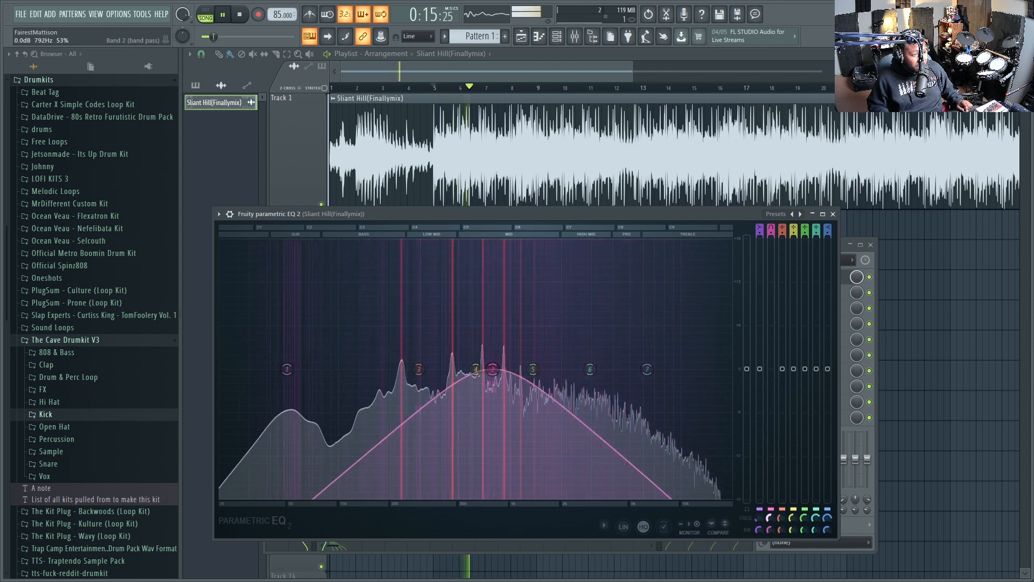
Stop the song and make band 2's band-pass curve slightly narrower.
{"action": "key", "text": "space"}
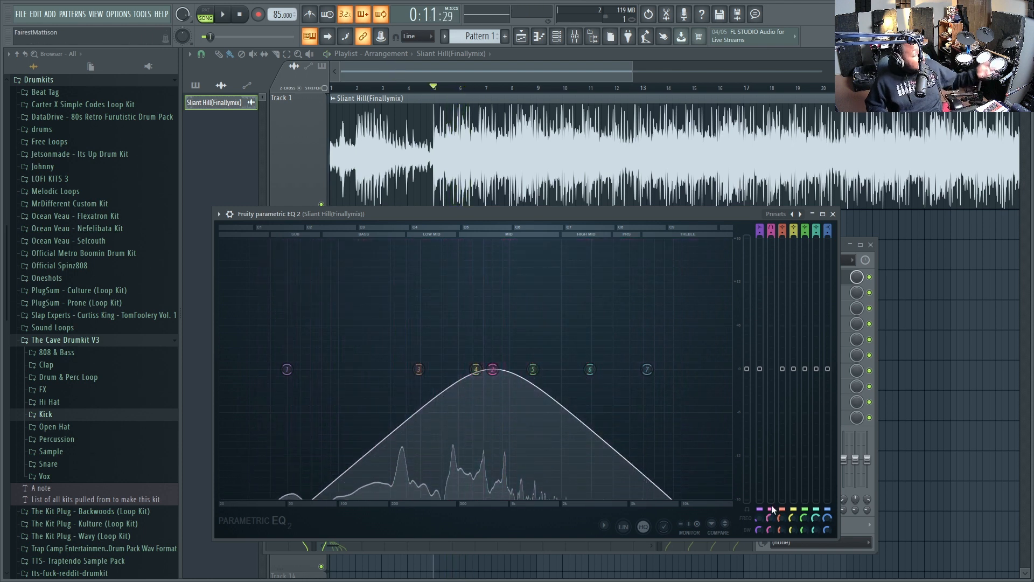
{"action": "scroll", "coordinate": [771, 531], "scroll_direction": "up", "scroll_amount": 2}
{"action": "scroll", "coordinate": [771, 531], "scroll_direction": "down", "scroll_amount": 4}
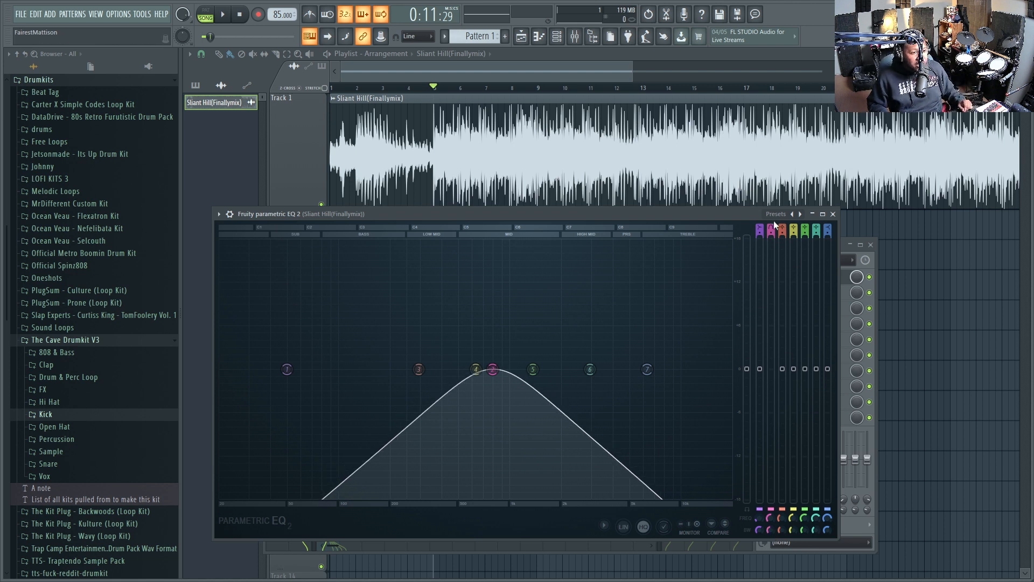
Cycle band 2 through filter types including low pass and high shelf, settle on peaking, and raise the band's gain.
{"action": "scroll", "coordinate": [771, 228], "scroll_direction": "down", "scroll_amount": 2}
{"action": "scroll", "coordinate": [770, 228], "scroll_direction": "up", "scroll_amount": 1}
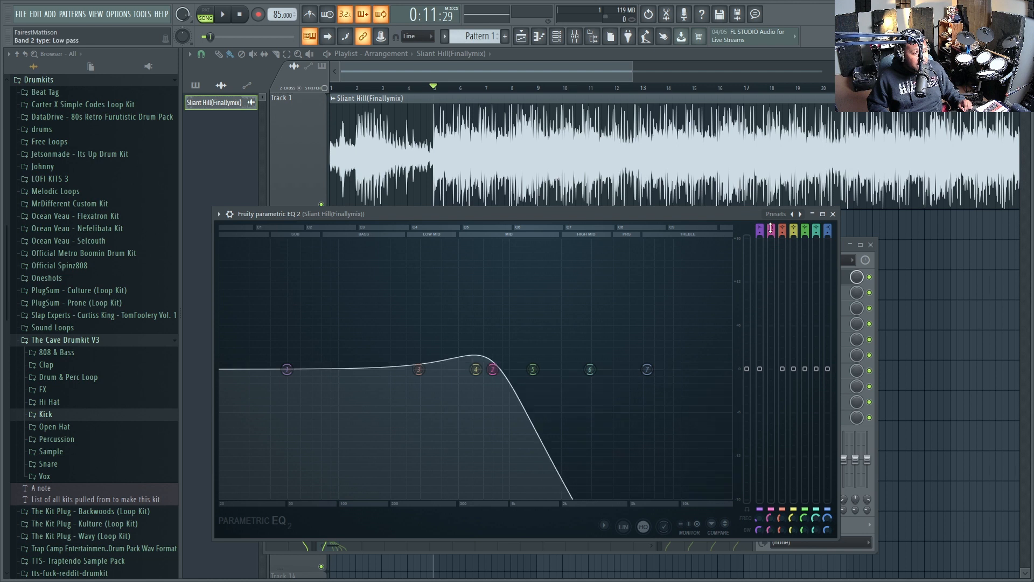
{"action": "scroll", "coordinate": [770, 228], "scroll_direction": "down", "scroll_amount": 1}
{"action": "scroll", "coordinate": [771, 228], "scroll_direction": "up", "scroll_amount": 2}
{"action": "scroll", "coordinate": [770, 228], "scroll_direction": "down", "scroll_amount": 1}
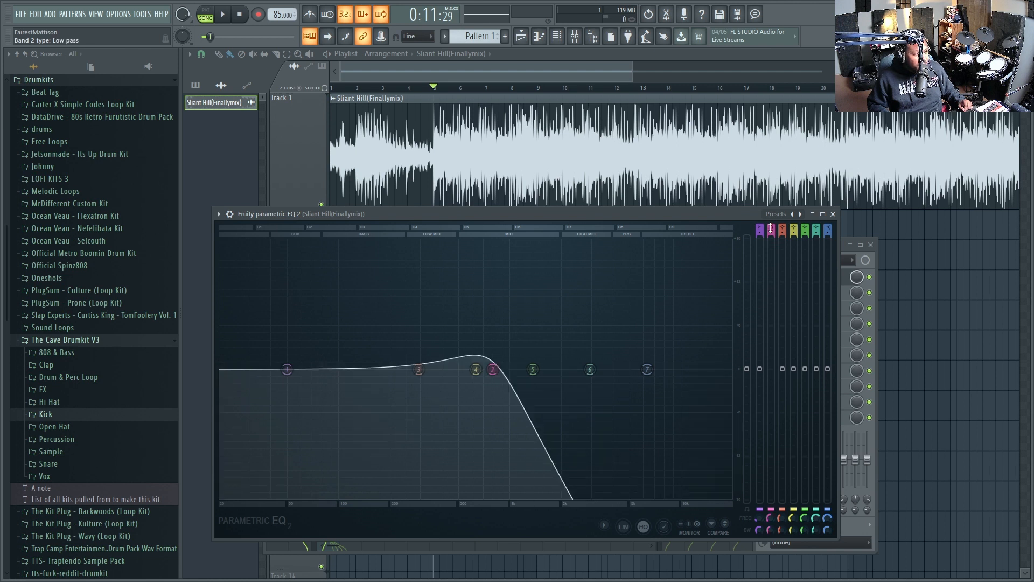
{"action": "scroll", "coordinate": [770, 228], "scroll_direction": "up", "scroll_amount": 6}
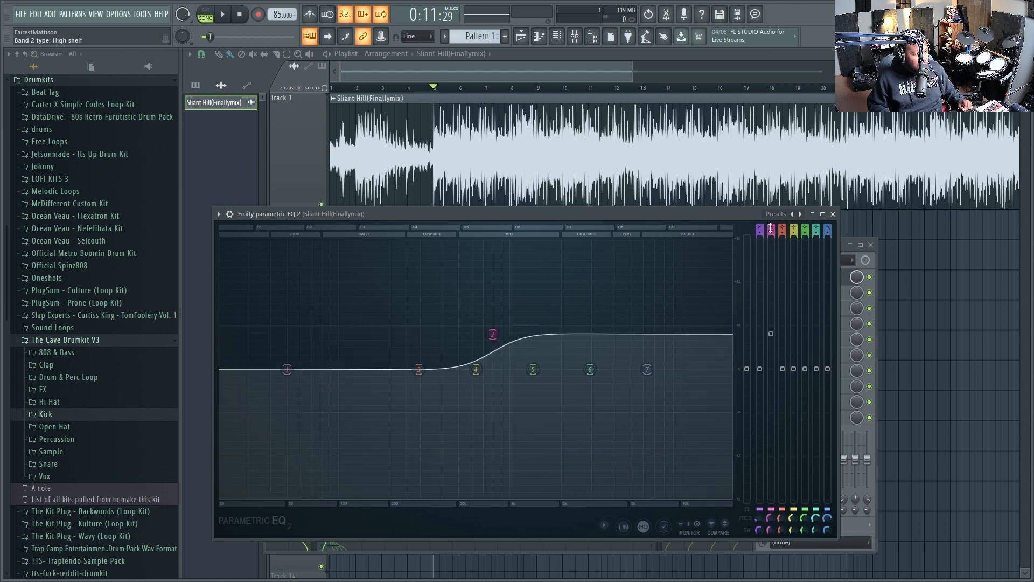
{"action": "scroll", "coordinate": [771, 228], "scroll_direction": "down", "scroll_amount": 1}
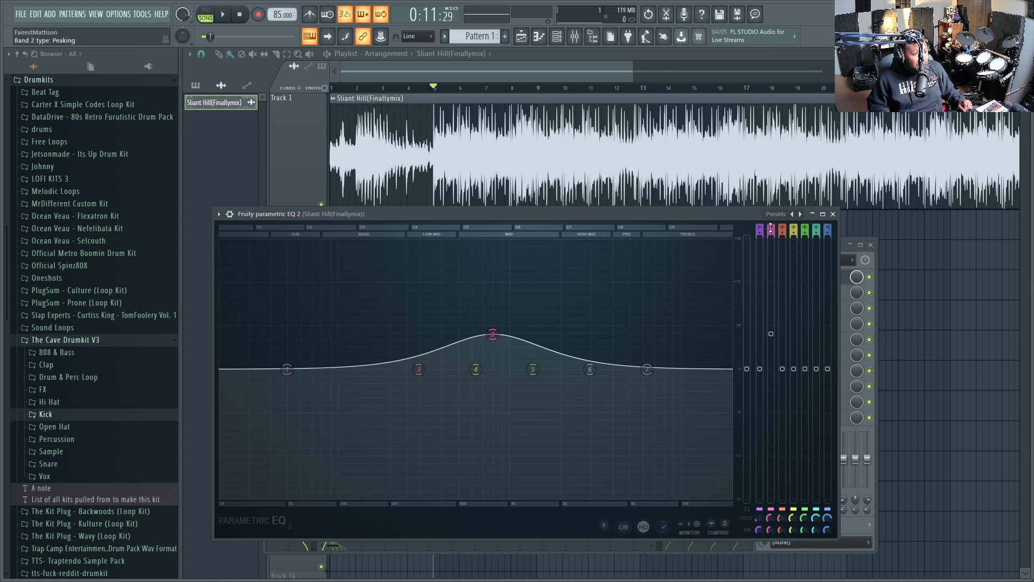
{"action": "left_click_drag", "start_coordinate": [771, 333], "coordinate": [771, 304]}
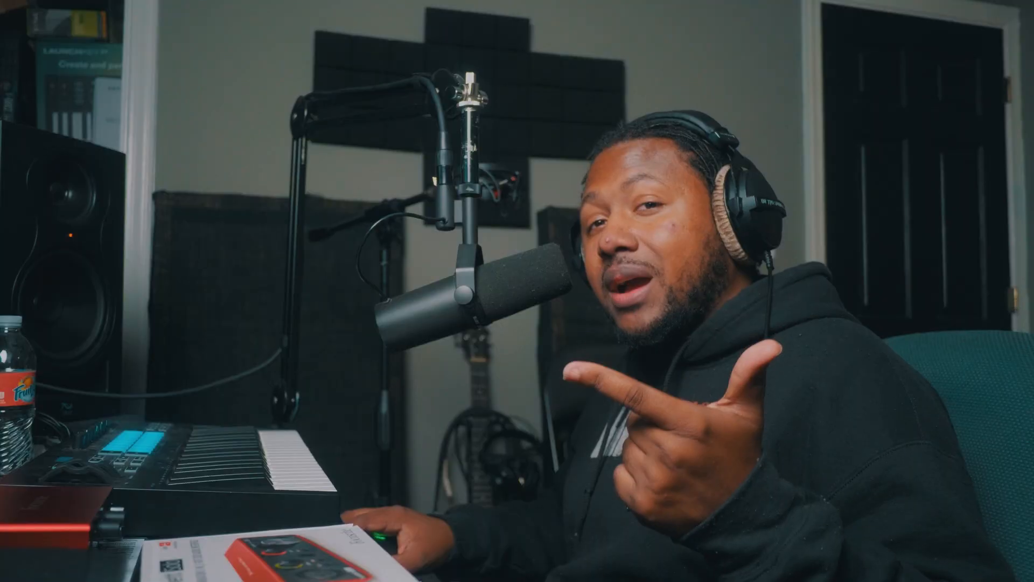